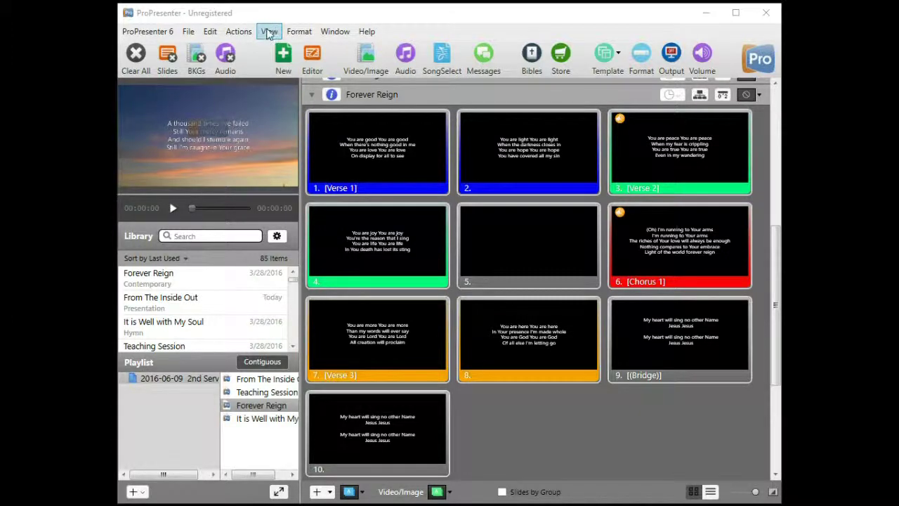
Open the Clocks/Timers window and examine the date and 24-hour options of the current time format
{"action": "left_click", "coordinate": [269, 34]}
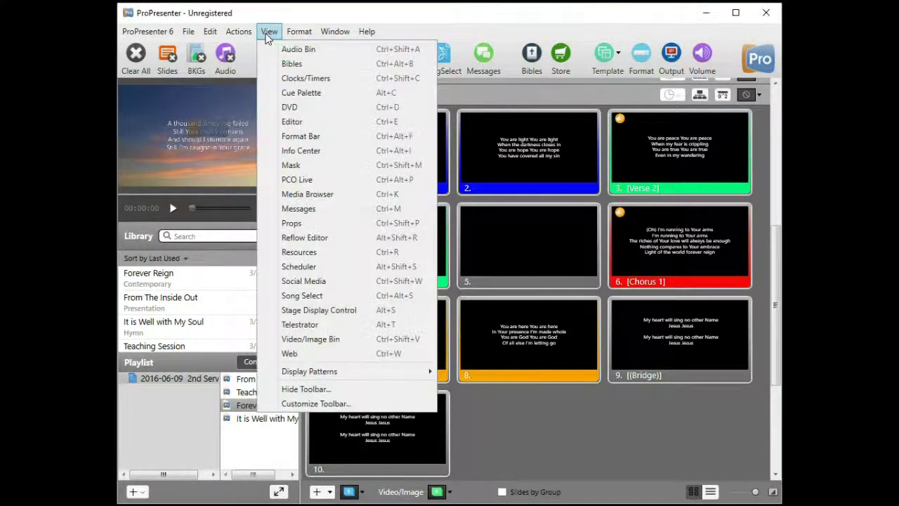
{"action": "left_click", "coordinate": [335, 77]}
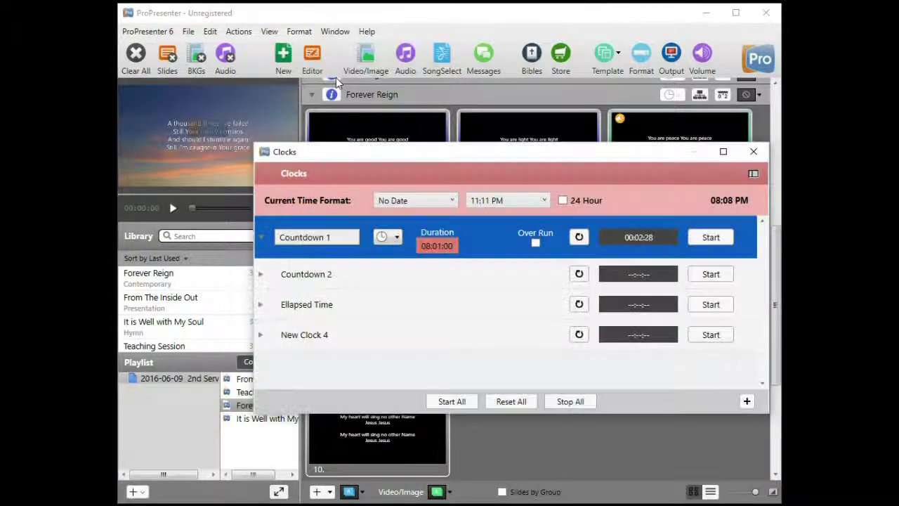
{"action": "left_click", "coordinate": [453, 202]}
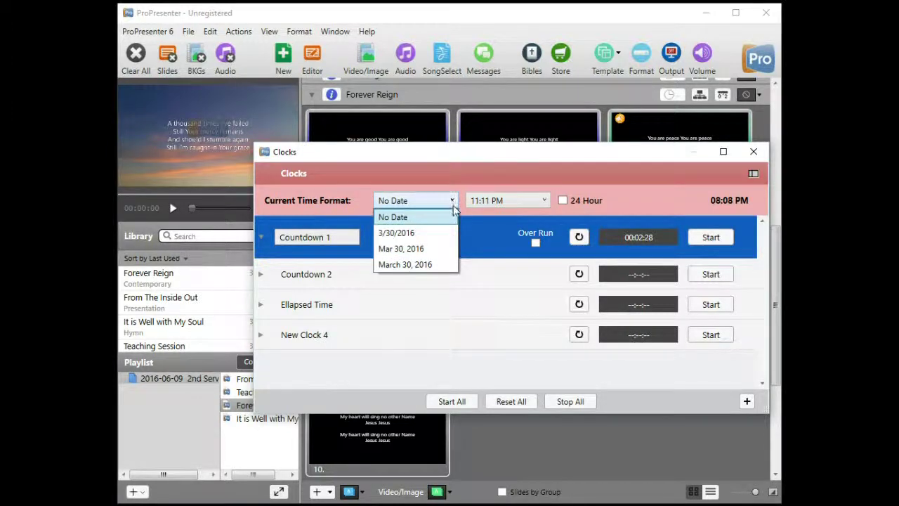
{"action": "left_click", "coordinate": [452, 202]}
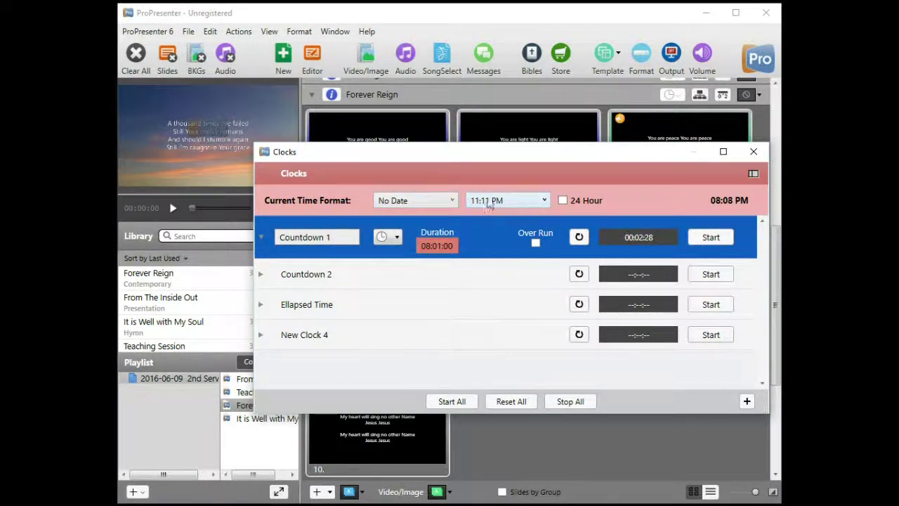
{"action": "left_click", "coordinate": [566, 206]}
{"action": "left_click", "coordinate": [564, 203]}
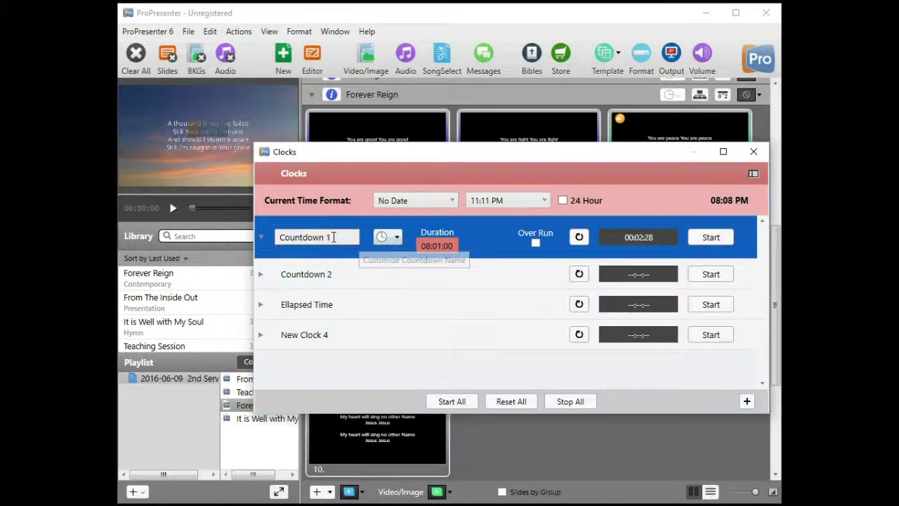
Set Countdown 1 as a Countdown Timer with a duration of 00:00:10 and run it from reset
{"action": "left_click", "coordinate": [396, 239]}
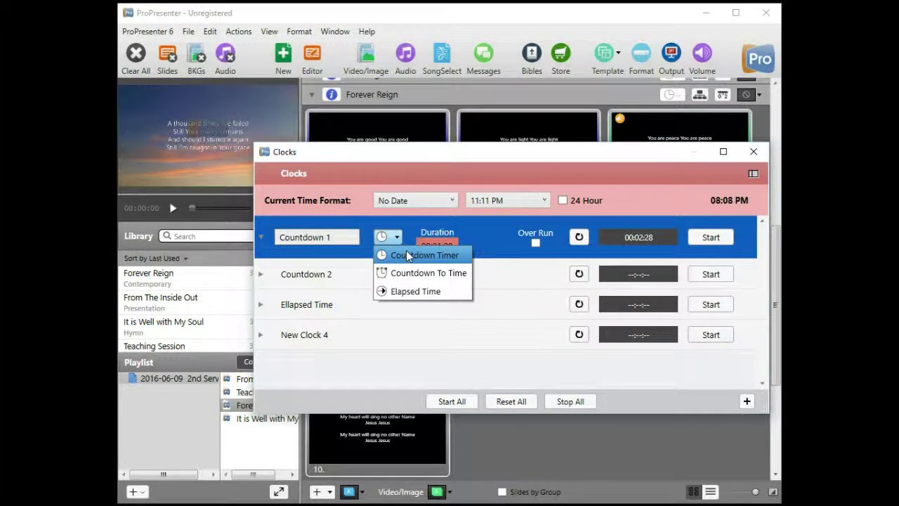
{"action": "left_click", "coordinate": [409, 256]}
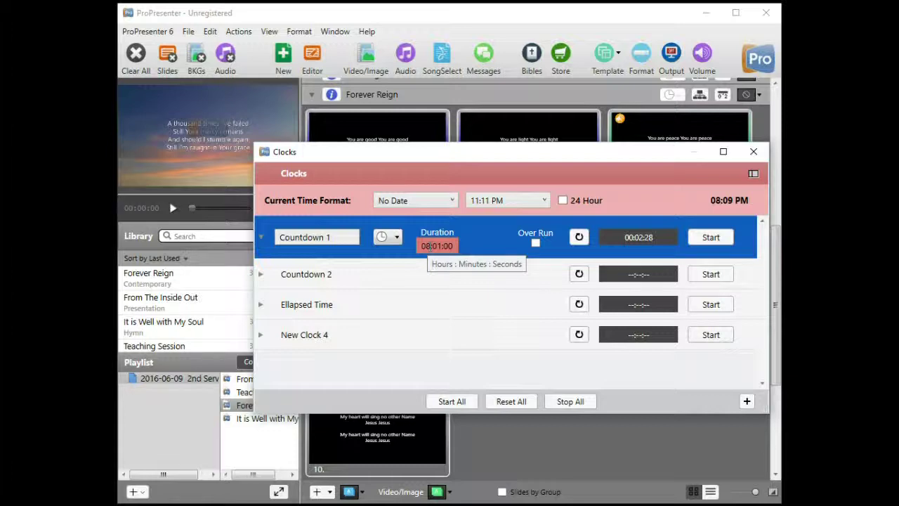
{"action": "double_click", "coordinate": [430, 246]}
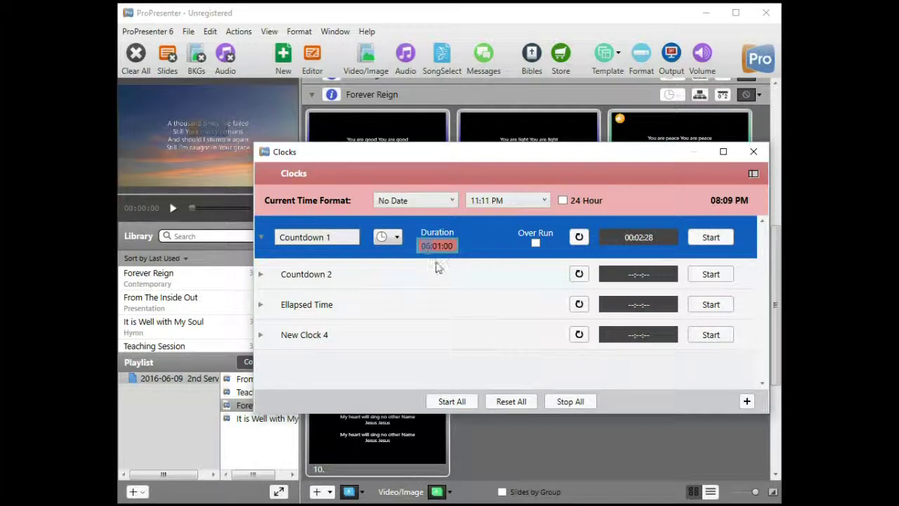
{"action": "type", "text": "00"}
{"action": "key", "text": "BackSpace"}
{"action": "type", "text": "0"}
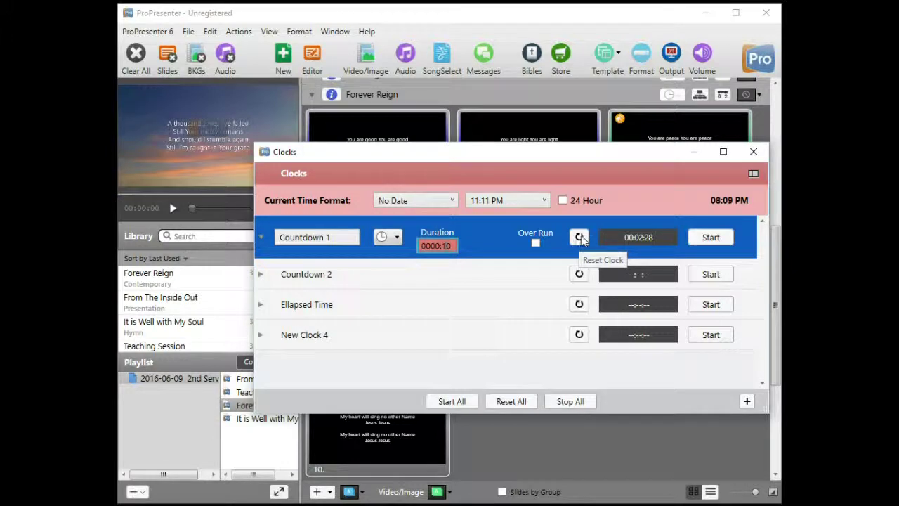
{"action": "left_click", "coordinate": [579, 237]}
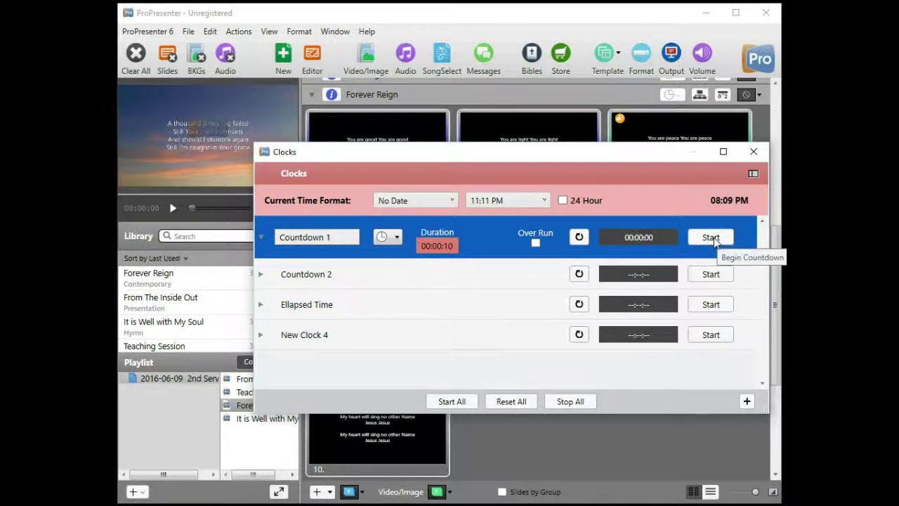
{"action": "left_click", "coordinate": [713, 239]}
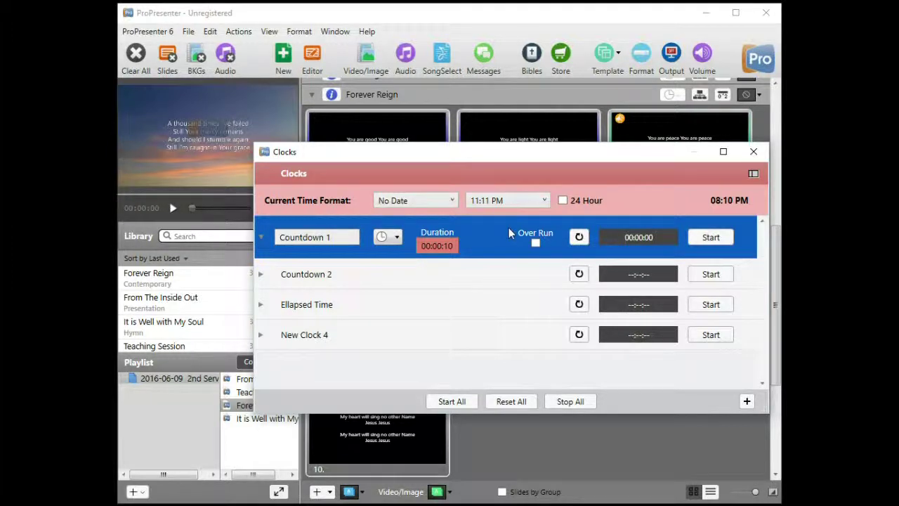
Test Countdown 1 with Over Run enabled, stop it after it passes zero, and turn Over Run off again
{"action": "left_click", "coordinate": [534, 244]}
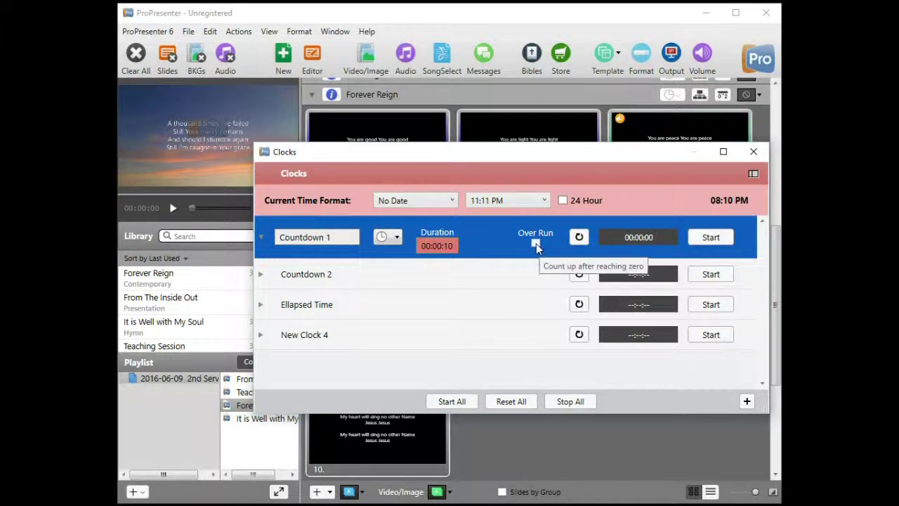
{"action": "left_click", "coordinate": [536, 243]}
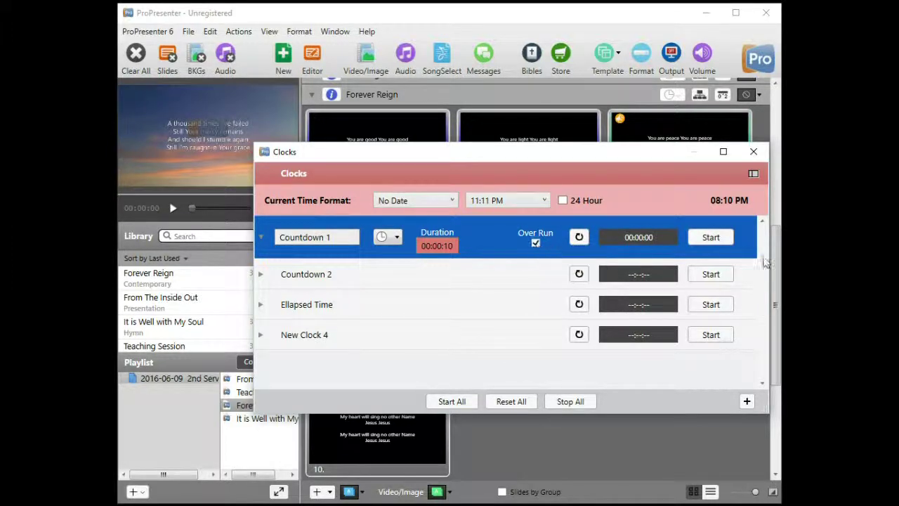
{"action": "left_click", "coordinate": [711, 239]}
{"action": "left_click", "coordinate": [712, 238]}
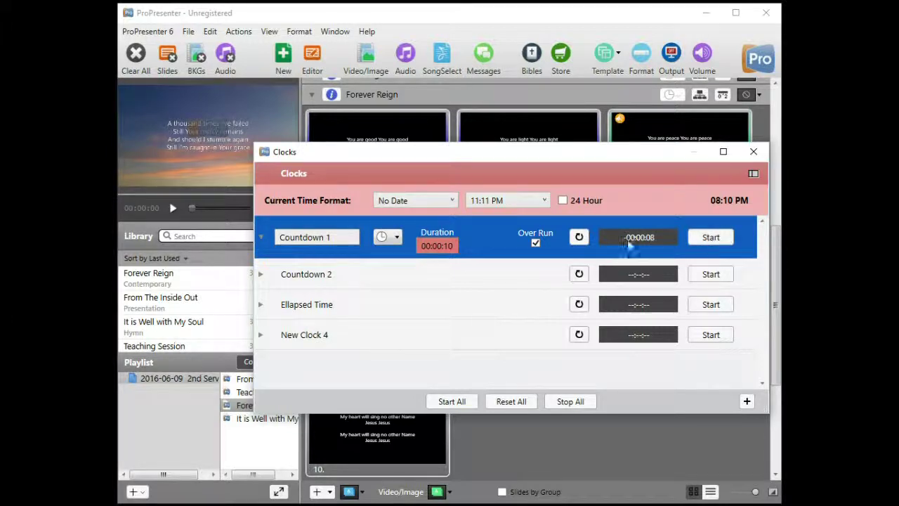
{"action": "left_click", "coordinate": [536, 243]}
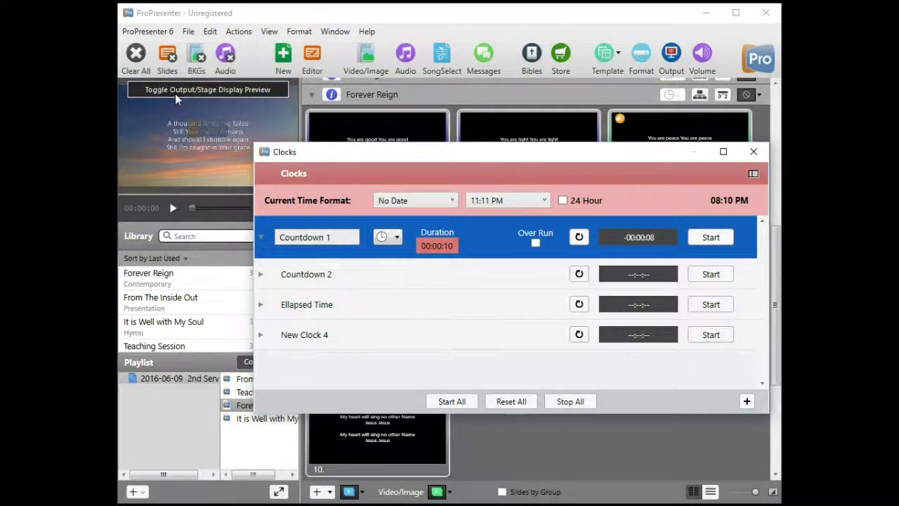
Switch the preview to the stage display, clear of the Clocks window, and run Countdown 1 from reset
{"action": "left_click", "coordinate": [225, 95]}
{"action": "left_click", "coordinate": [225, 95]}
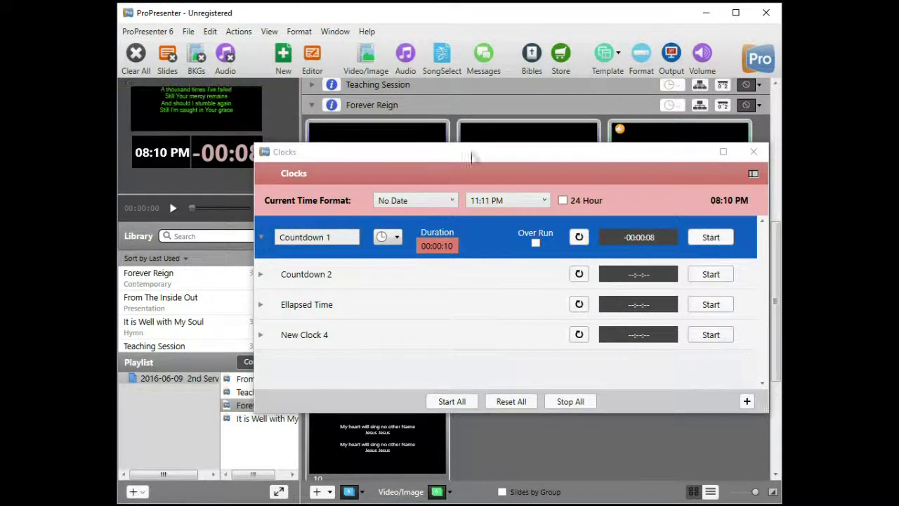
{"action": "left_click_drag", "start_coordinate": [408, 156], "coordinate": [383, 244]}
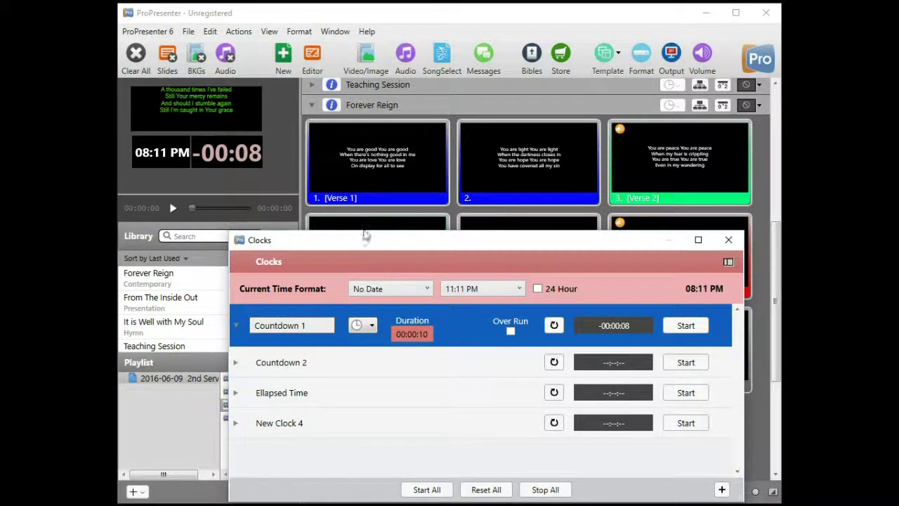
{"action": "left_click_drag", "start_coordinate": [375, 252], "coordinate": [350, 228]}
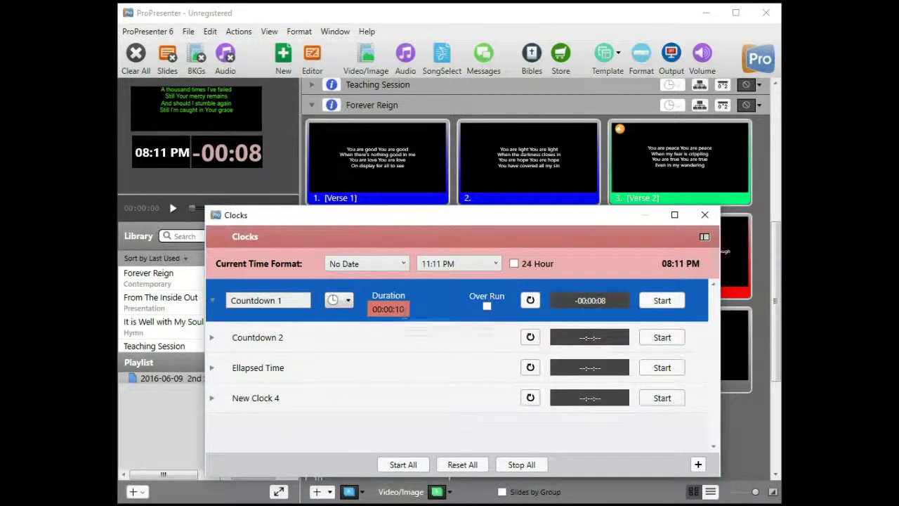
{"action": "left_click", "coordinate": [530, 300]}
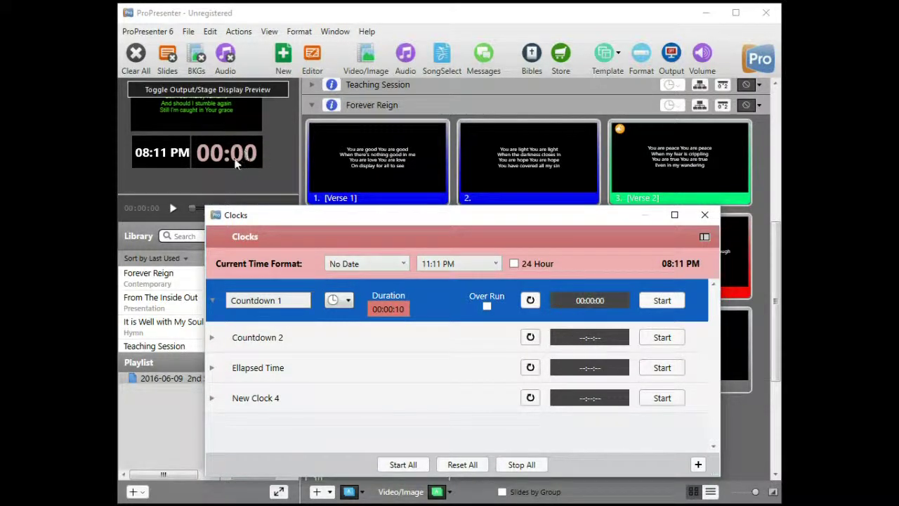
{"action": "left_click", "coordinate": [659, 301]}
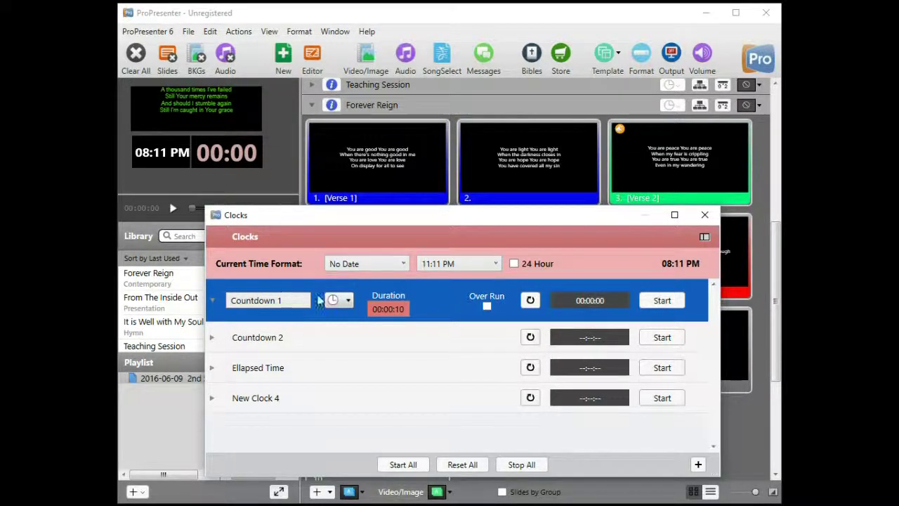
Change Countdown 1 to Countdown To Time with a target of 08:14:10 PM
{"action": "left_click", "coordinate": [347, 300]}
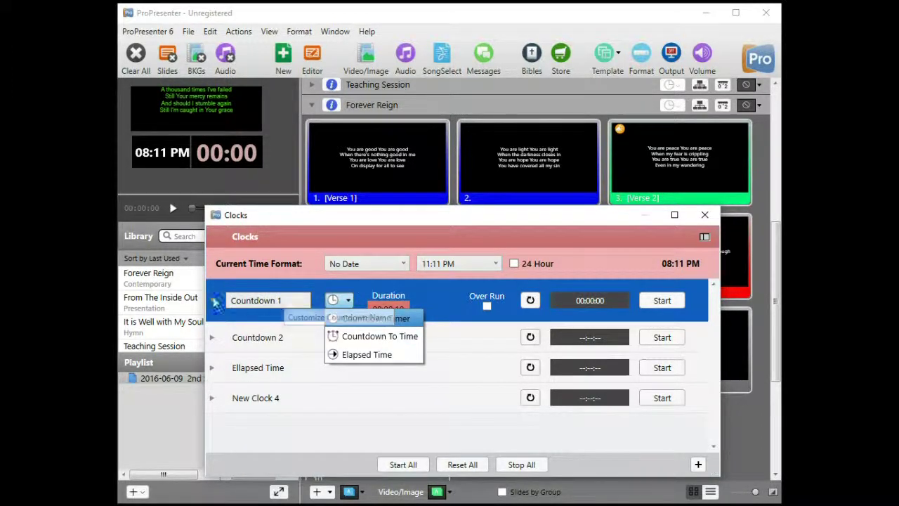
{"action": "left_click", "coordinate": [360, 338]}
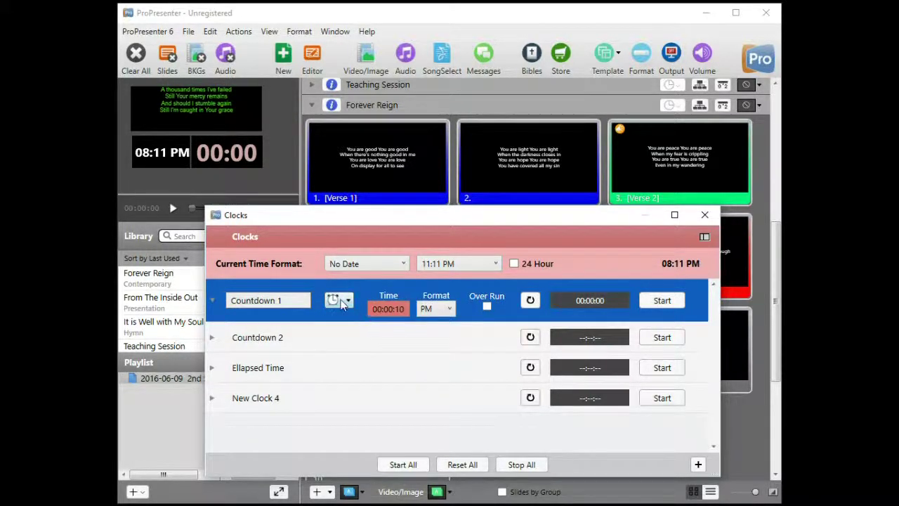
{"action": "left_click", "coordinate": [340, 301]}
{"action": "left_click", "coordinate": [360, 338]}
{"action": "type", "text": "4"}
Run Countdown 1 toward its target time, then stop and reset it
{"action": "left_click", "coordinate": [661, 302]}
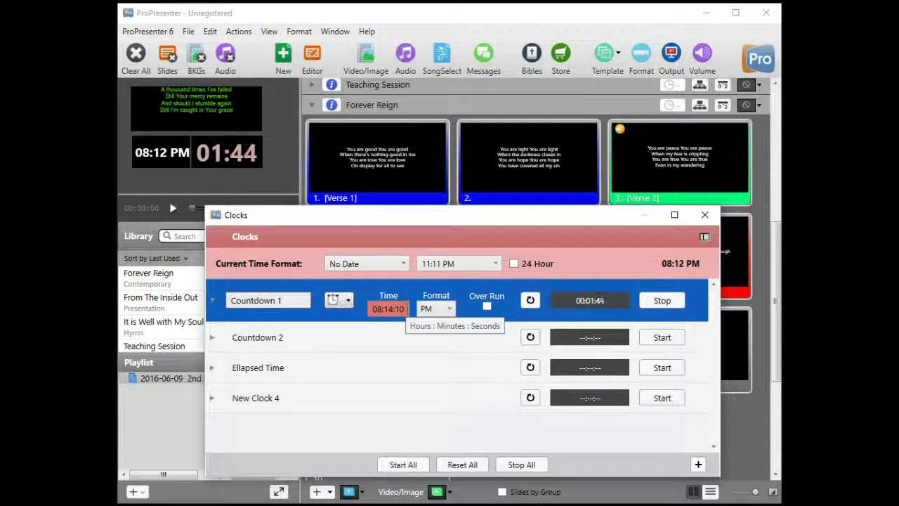
{"action": "left_click", "coordinate": [663, 302]}
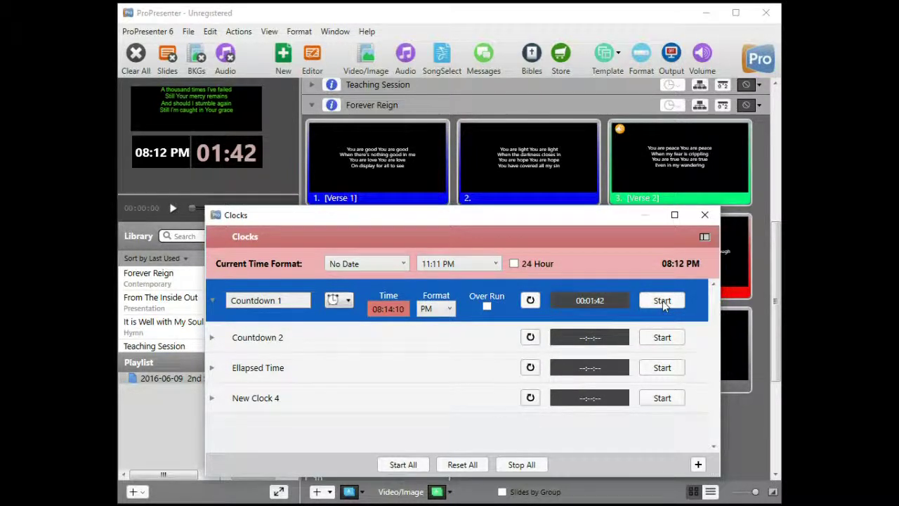
{"action": "left_click", "coordinate": [530, 300]}
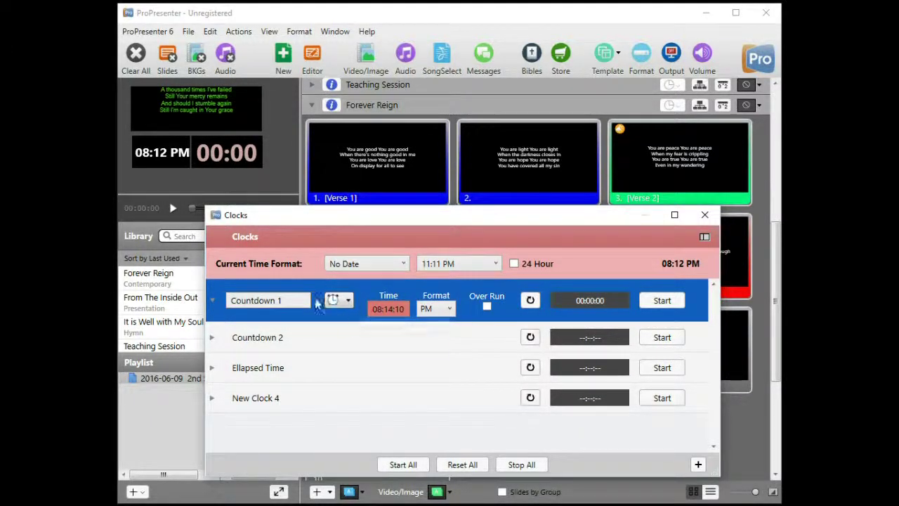
Change Countdown 1 to Elapsed Time from 00:00:00 to 00:00:15 and run it from reset
{"action": "left_click", "coordinate": [351, 305]}
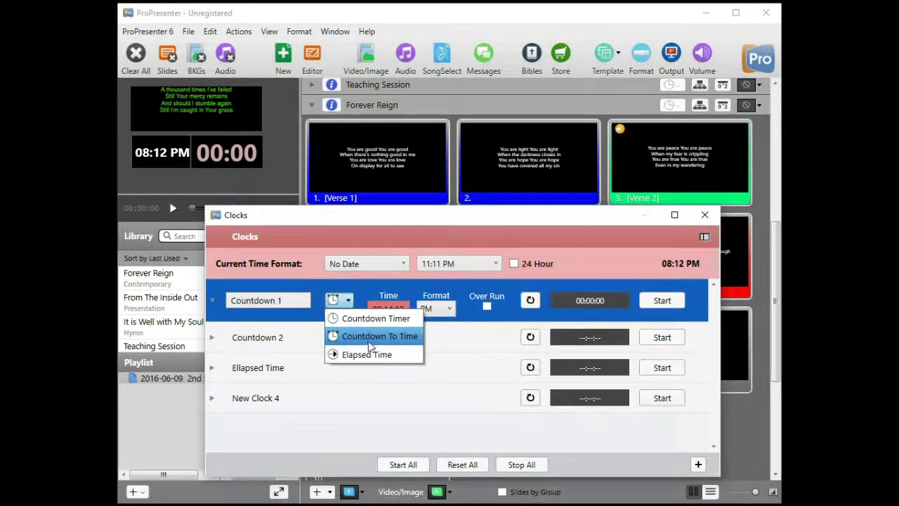
{"action": "left_click", "coordinate": [395, 292]}
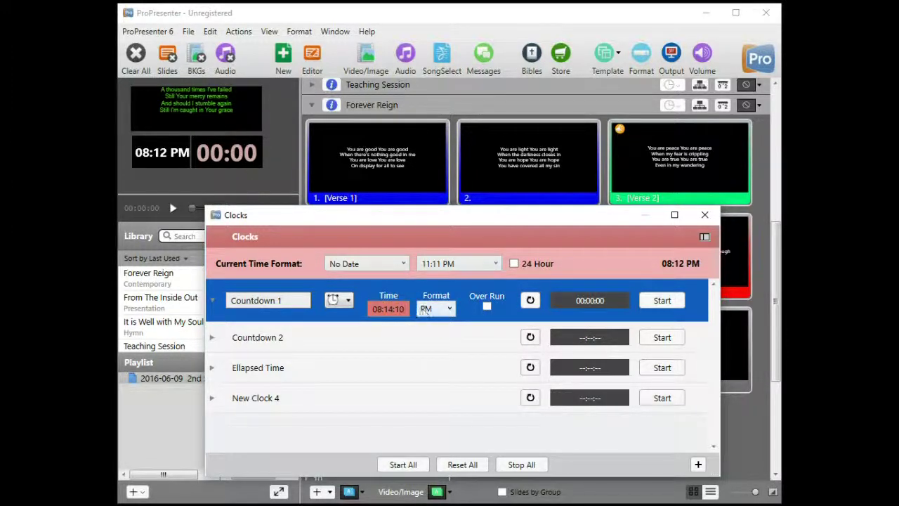
{"action": "left_click", "coordinate": [349, 301]}
{"action": "left_click", "coordinate": [364, 354]}
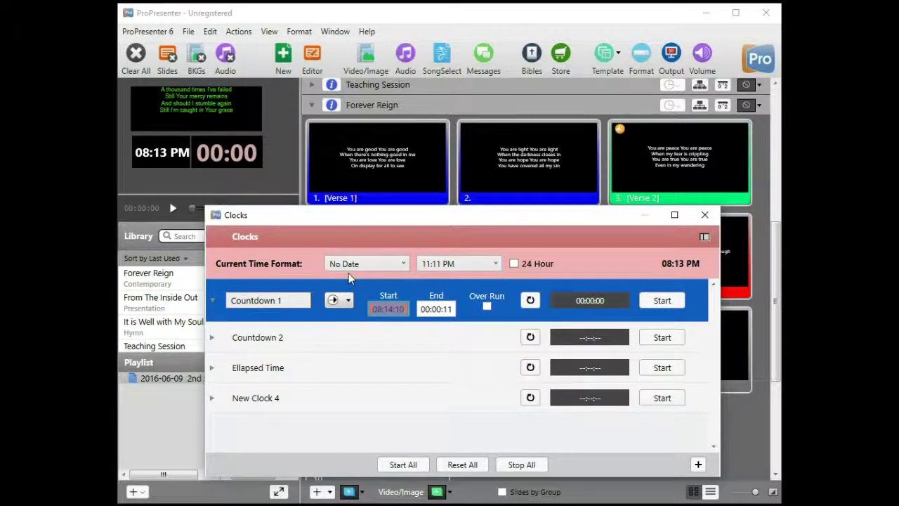
{"action": "left_click", "coordinate": [441, 309]}
{"action": "key", "text": "BackSpace"}
{"action": "type", "text": "5"}
{"action": "key", "text": "Return"}
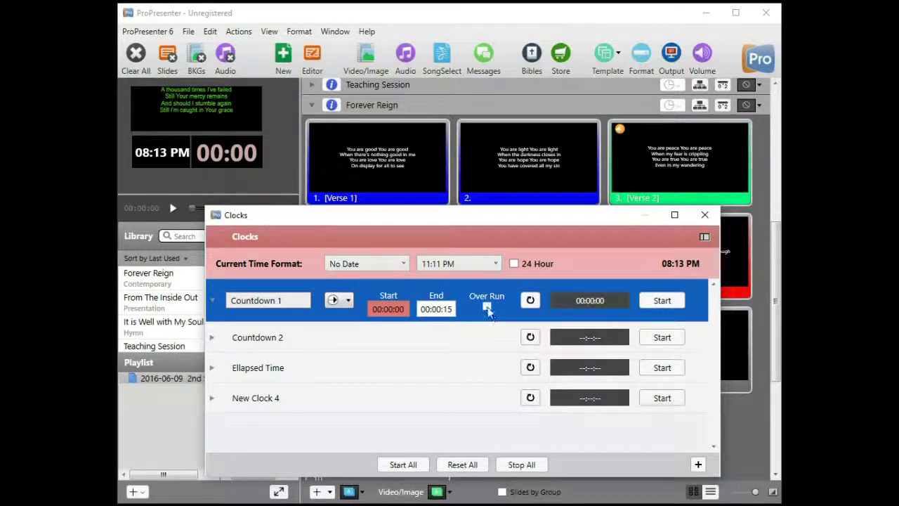
{"action": "left_click", "coordinate": [533, 303]}
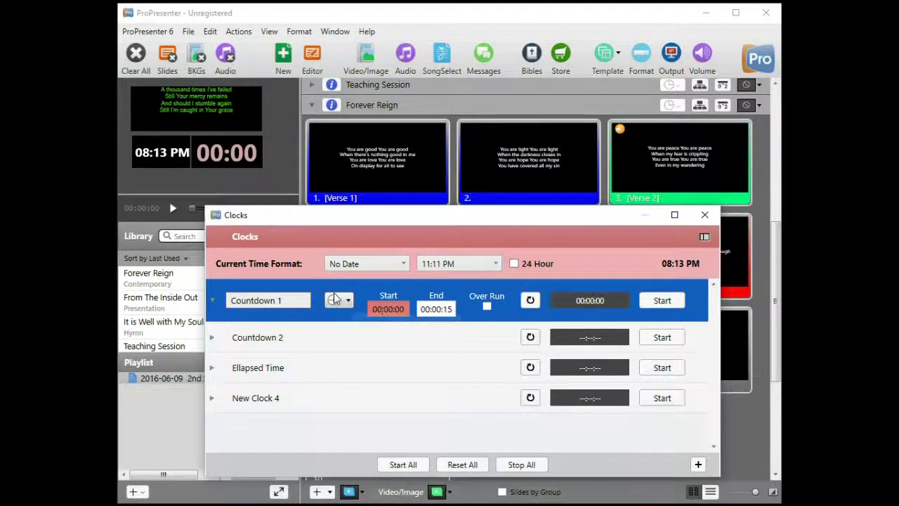
{"action": "left_click", "coordinate": [665, 307]}
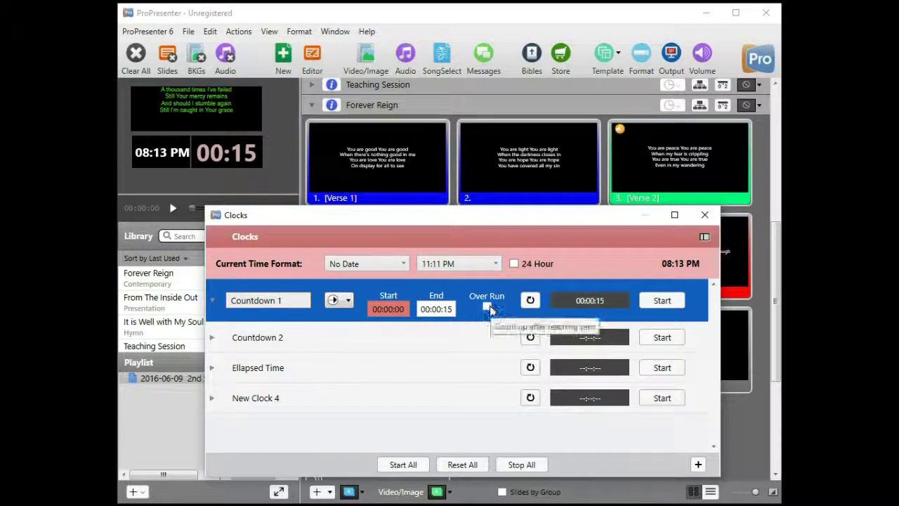
Return the preview from the stage display to the main slide output
{"action": "left_click", "coordinate": [351, 301]}
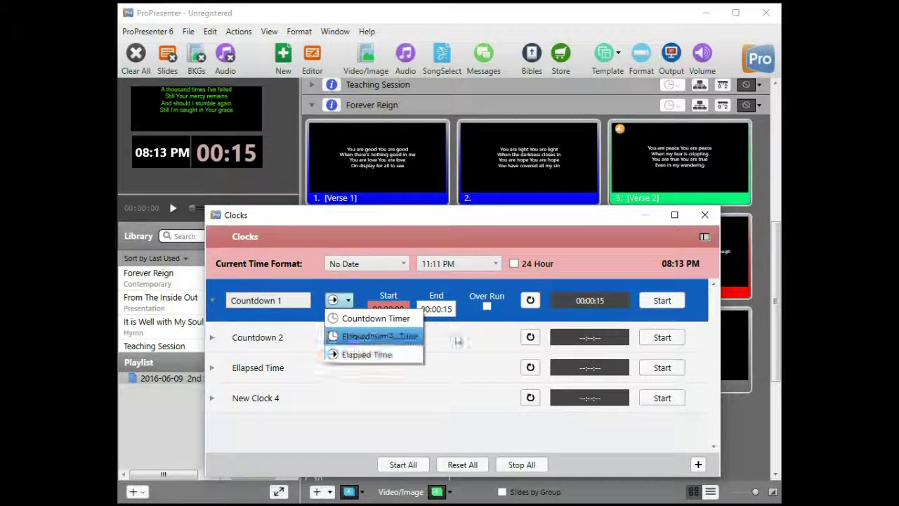
{"action": "left_click", "coordinate": [486, 350]}
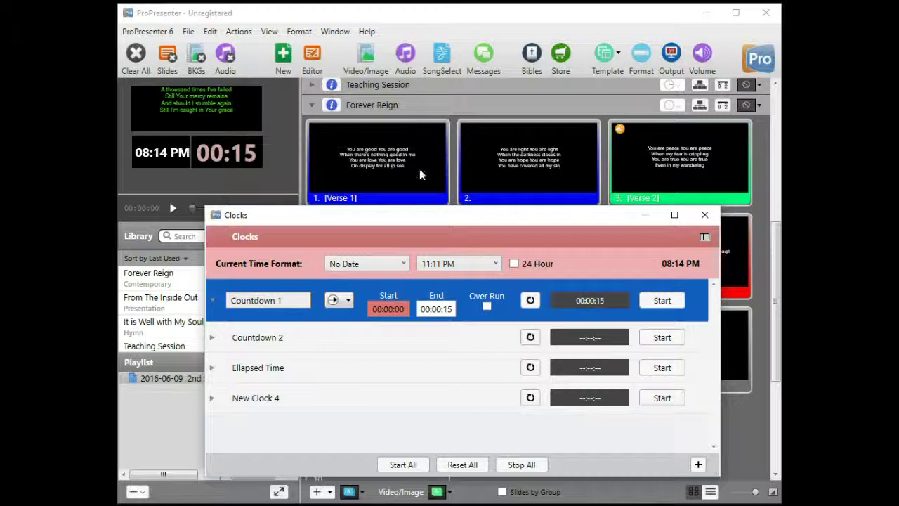
{"action": "left_click", "coordinate": [237, 86]}
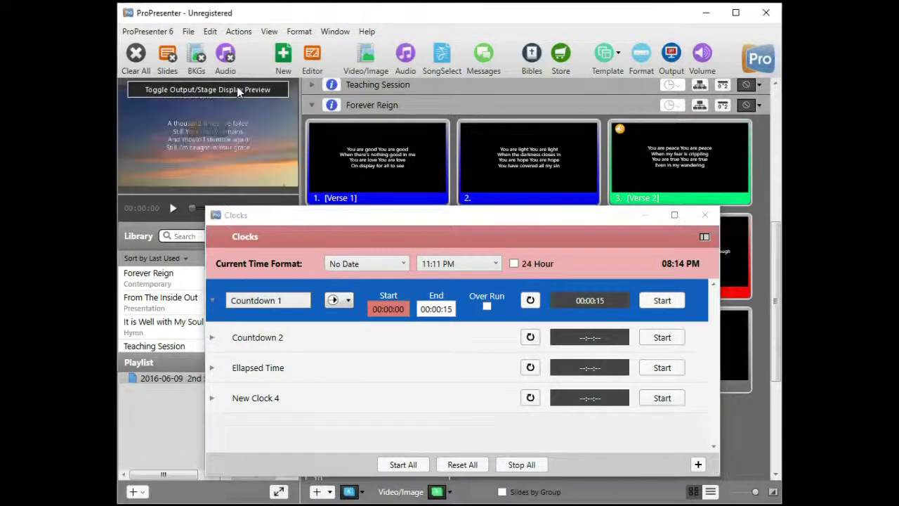